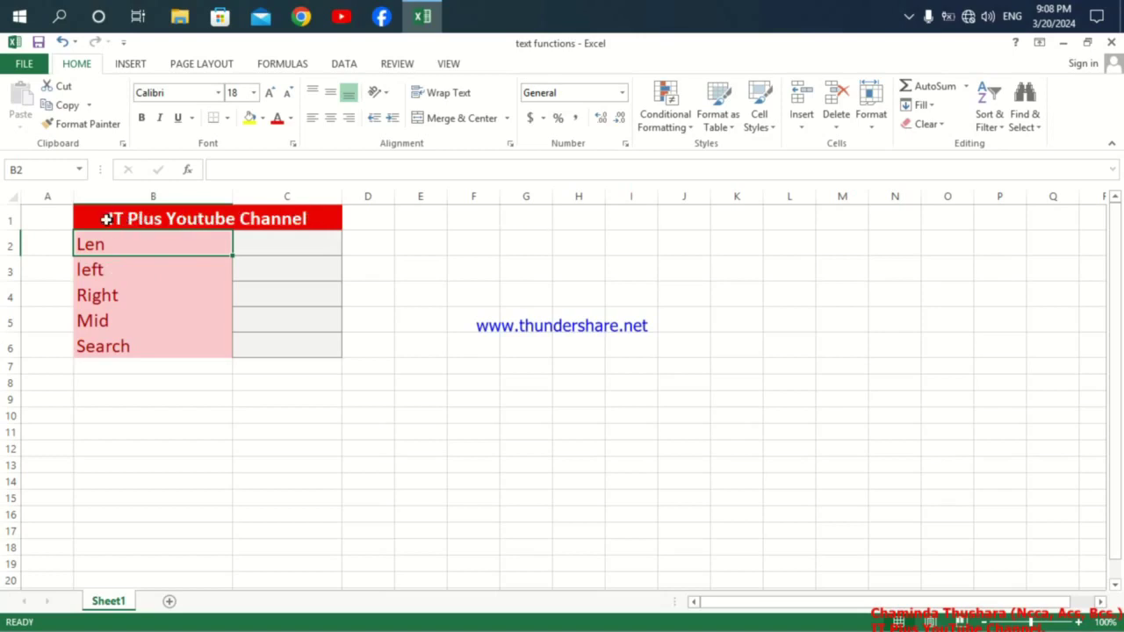
Enter the formula =LEN(B1) in cell C2 to count the characters of the title text.
{"action": "left_click", "coordinate": [277, 244]}
{"action": "type", "text": "="}
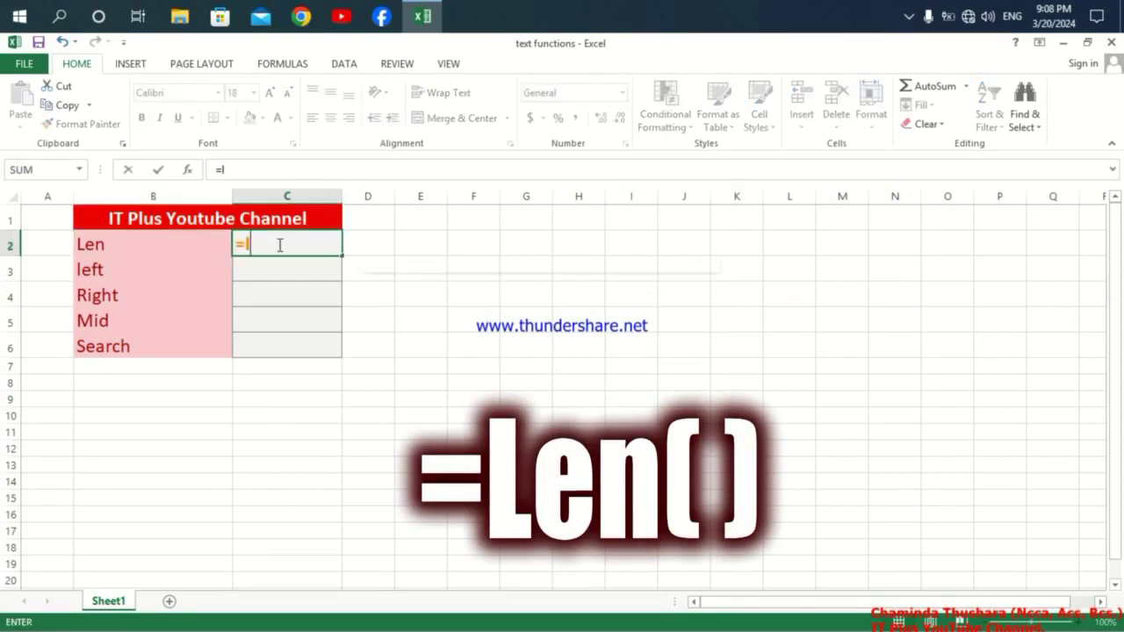
{"action": "type", "text": "le"}
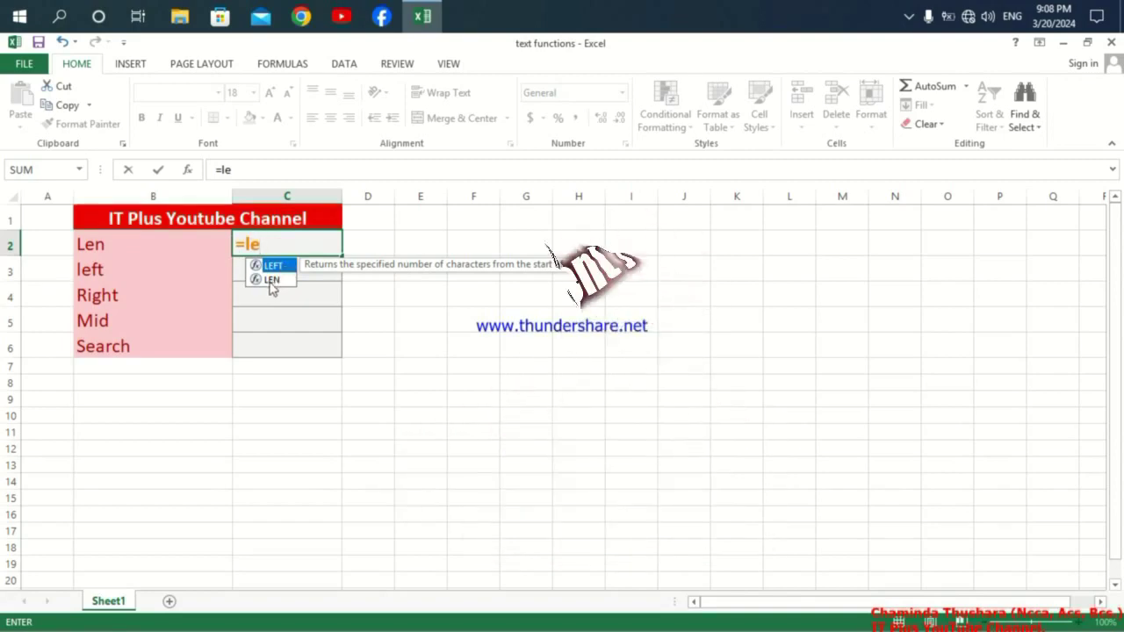
{"action": "double_click", "coordinate": [272, 279]}
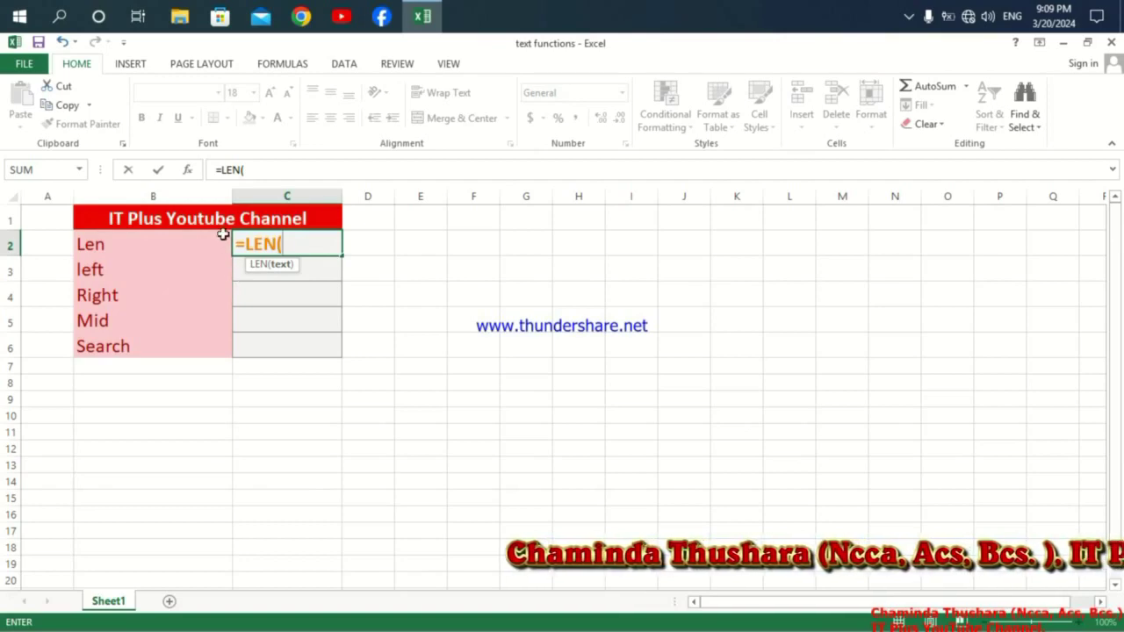
{"action": "left_click", "coordinate": [221, 218]}
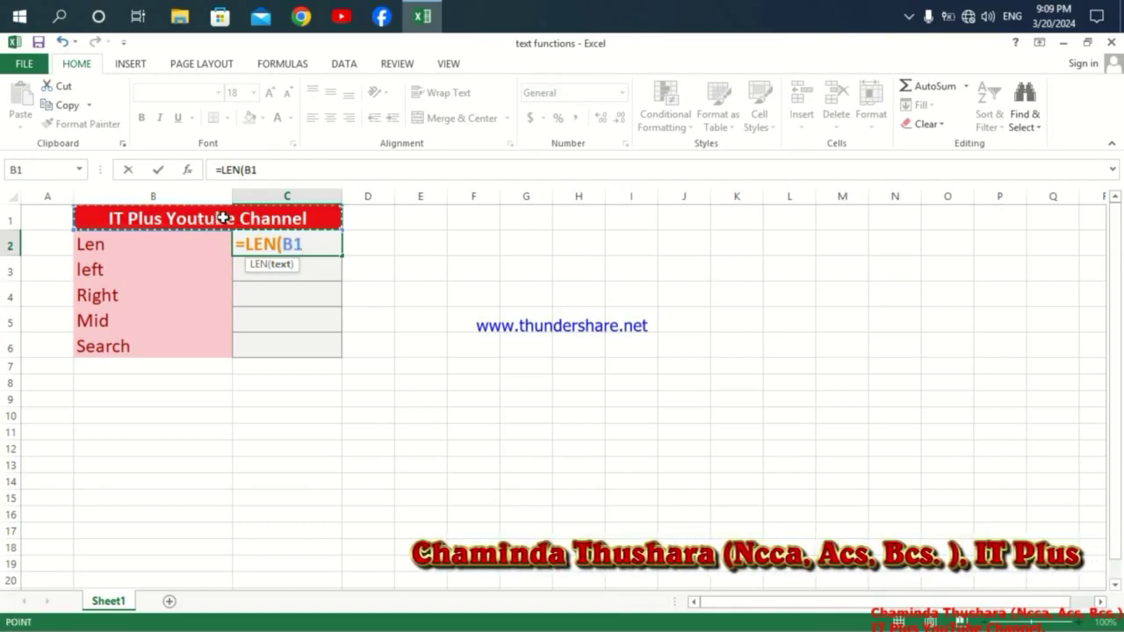
{"action": "type", "text": ")"}
{"action": "key", "text": "Return"}
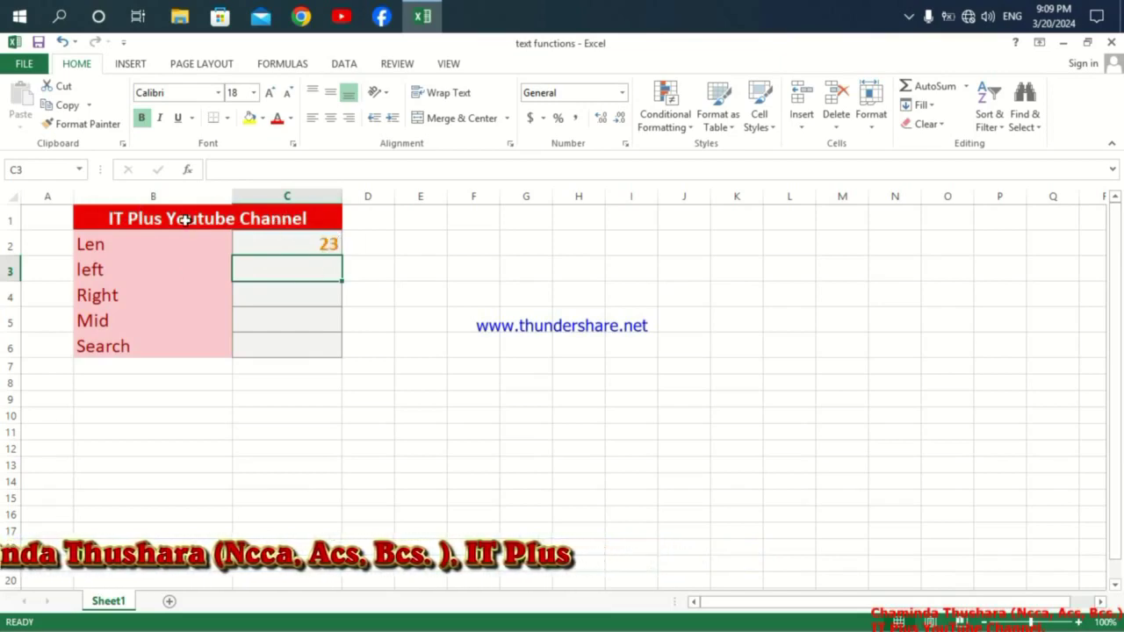
{"action": "left_click", "coordinate": [288, 243]}
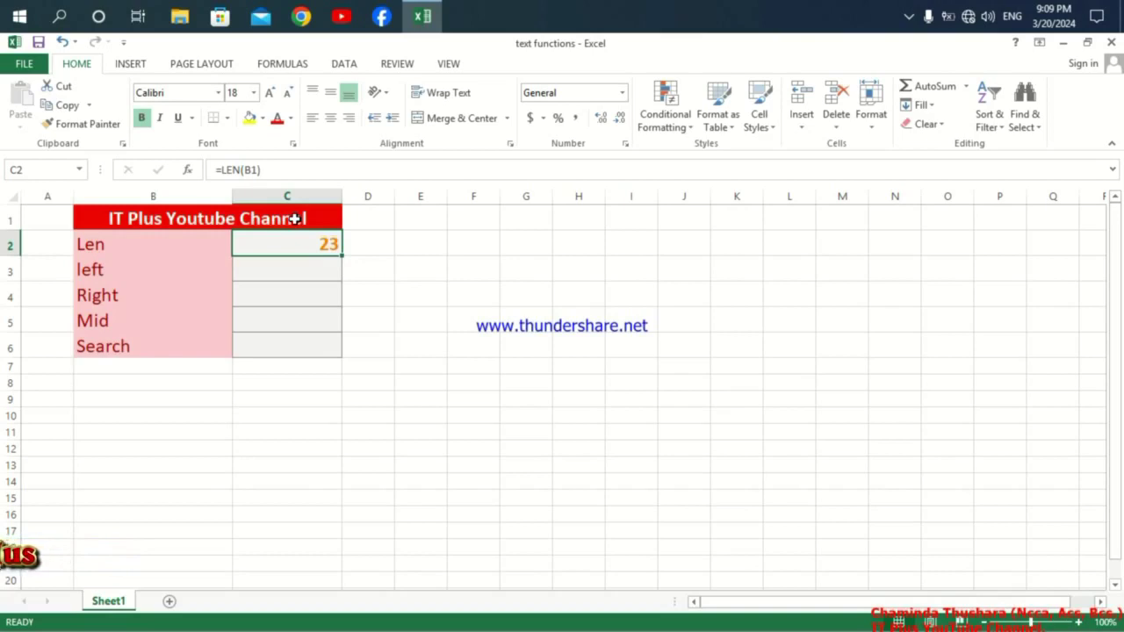
Enter the formula =LEFT(B1,7) in cell C3 to extract the first seven characters of the title.
{"action": "left_click", "coordinate": [95, 275]}
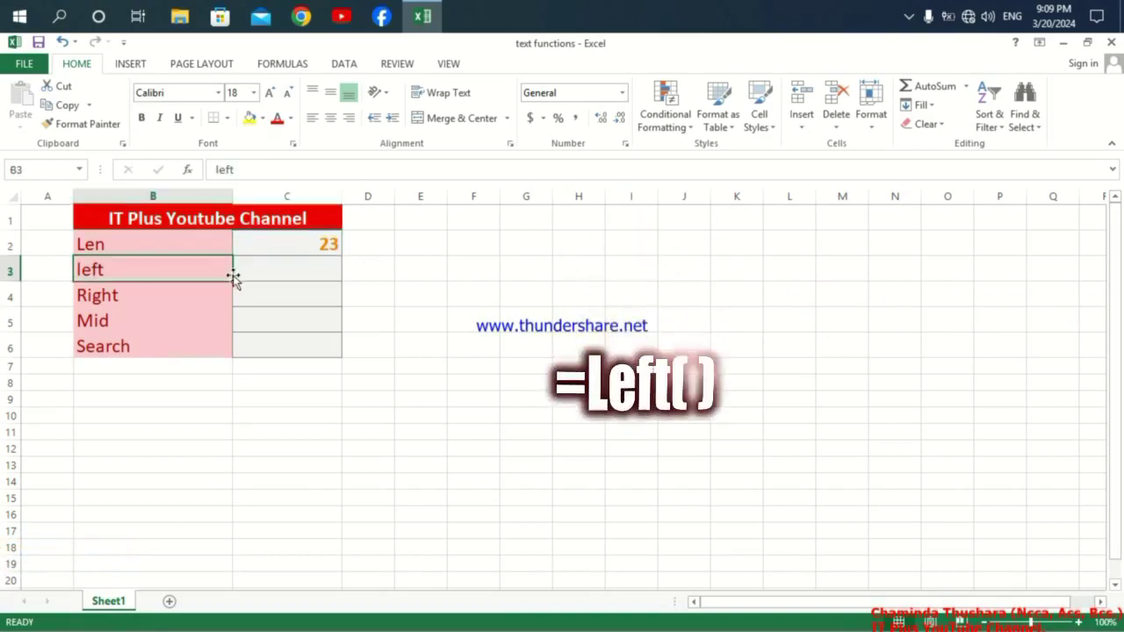
{"action": "left_click", "coordinate": [287, 273]}
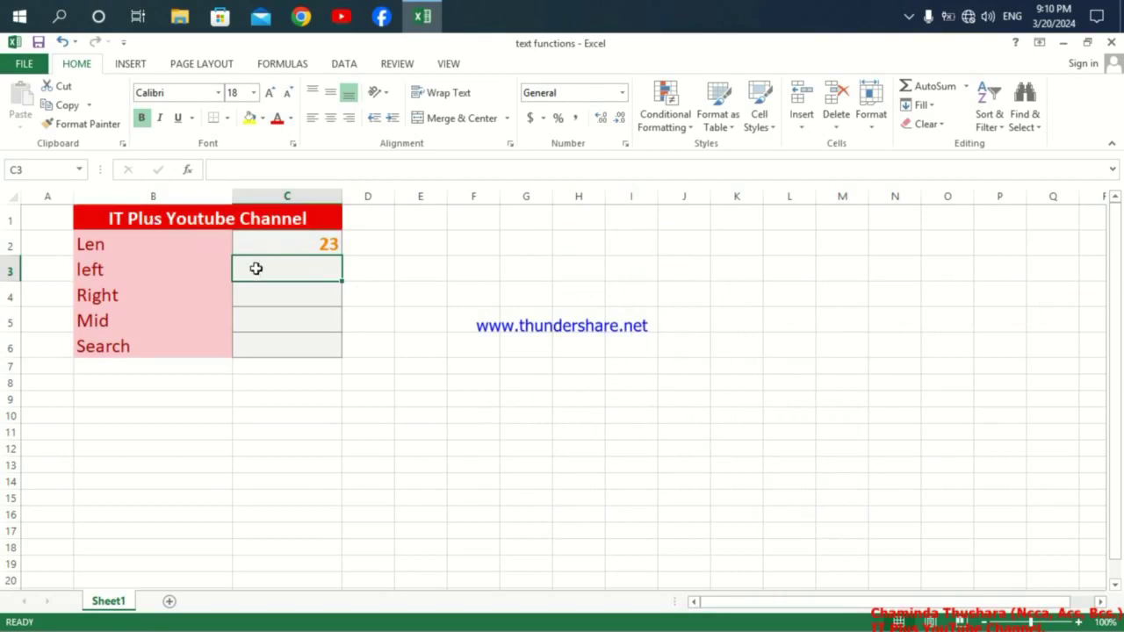
{"action": "type", "text": "="}
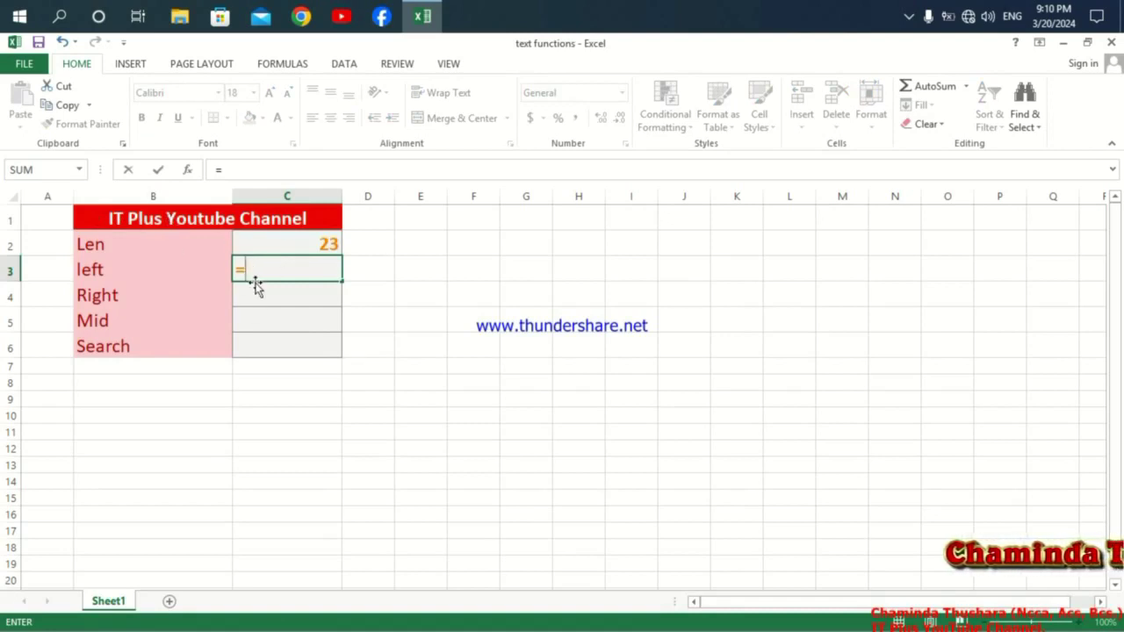
{"action": "type", "text": "le"}
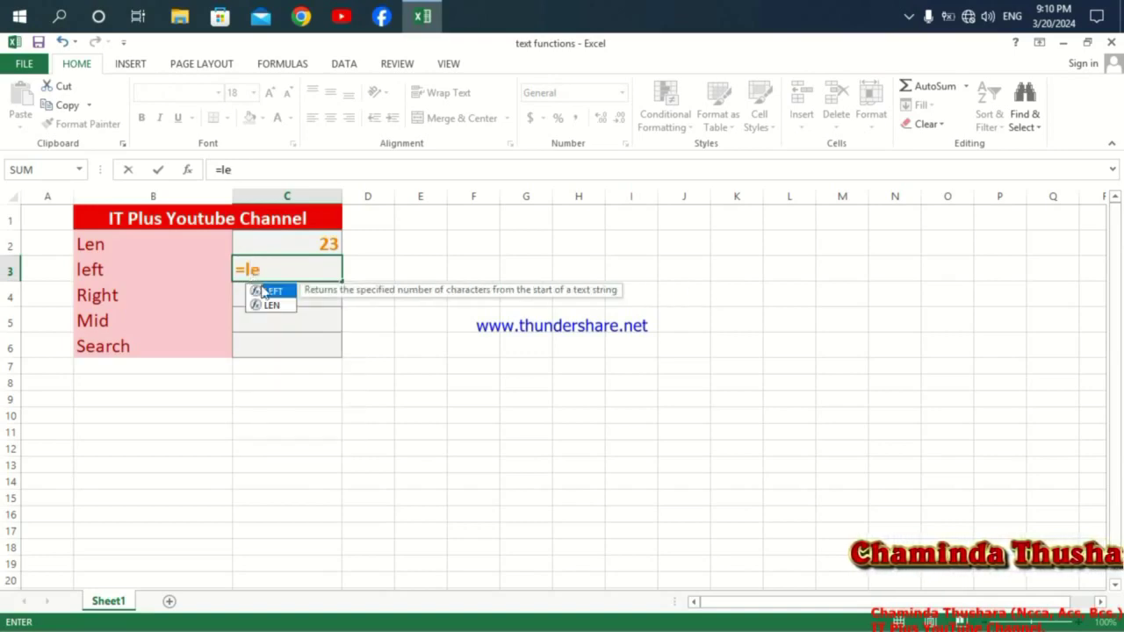
{"action": "double_click", "coordinate": [273, 292]}
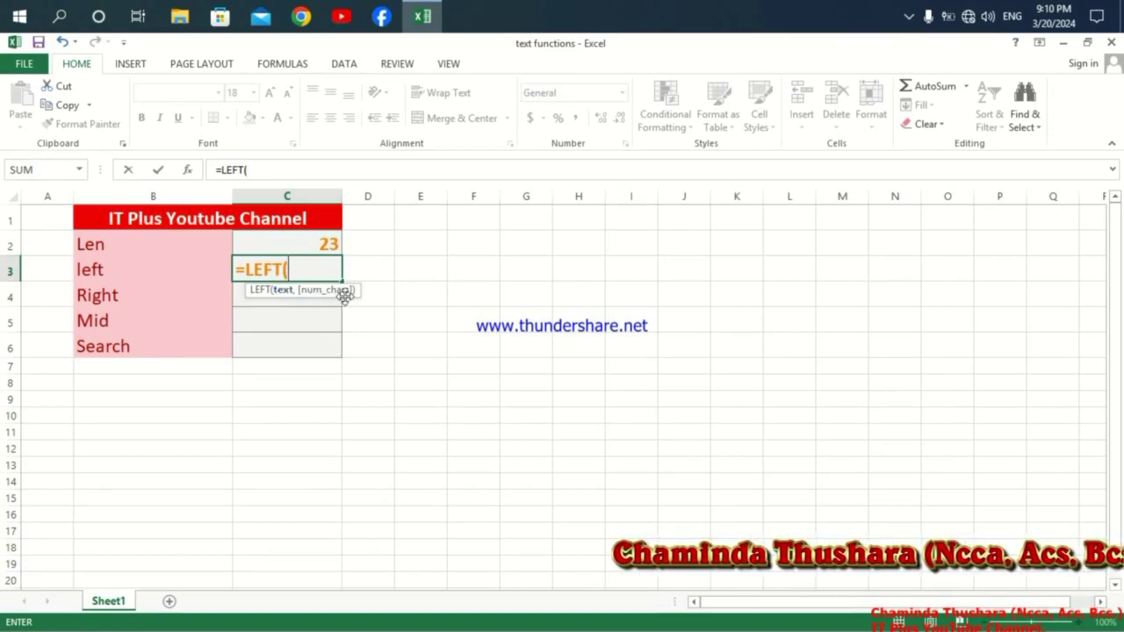
{"action": "left_click", "coordinate": [217, 220]}
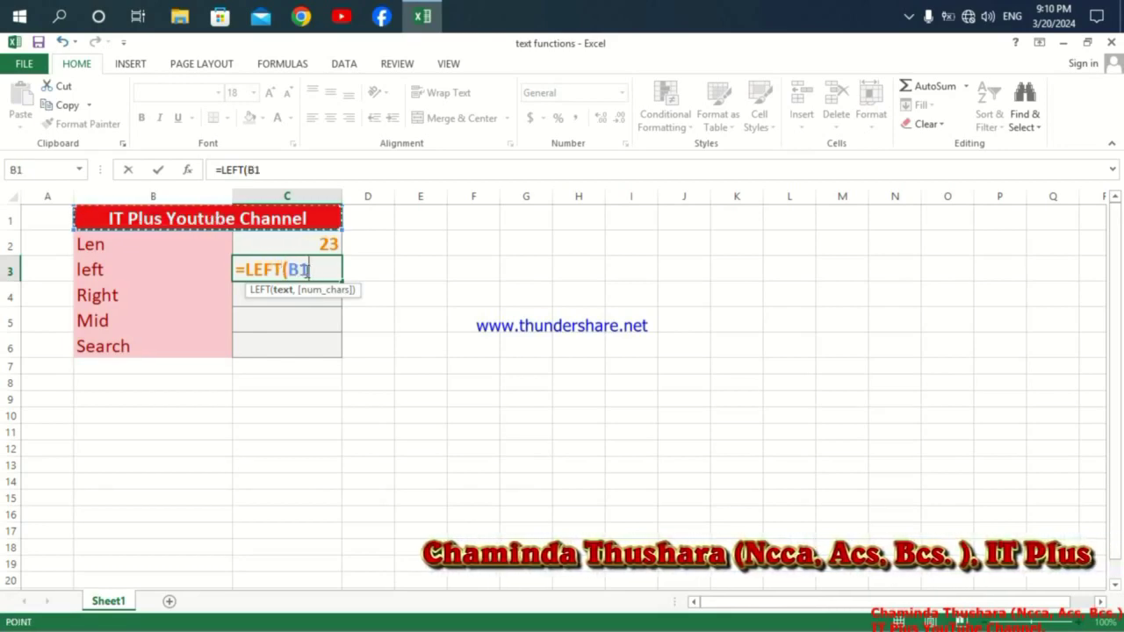
{"action": "type", "text": ",7"}
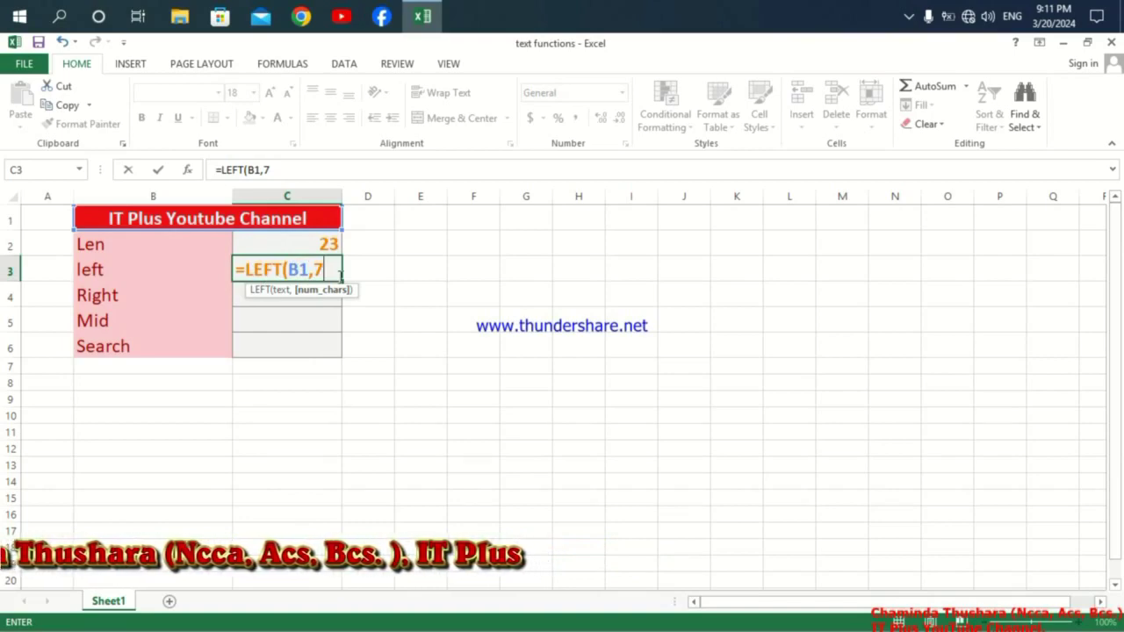
{"action": "key", "text": "Return"}
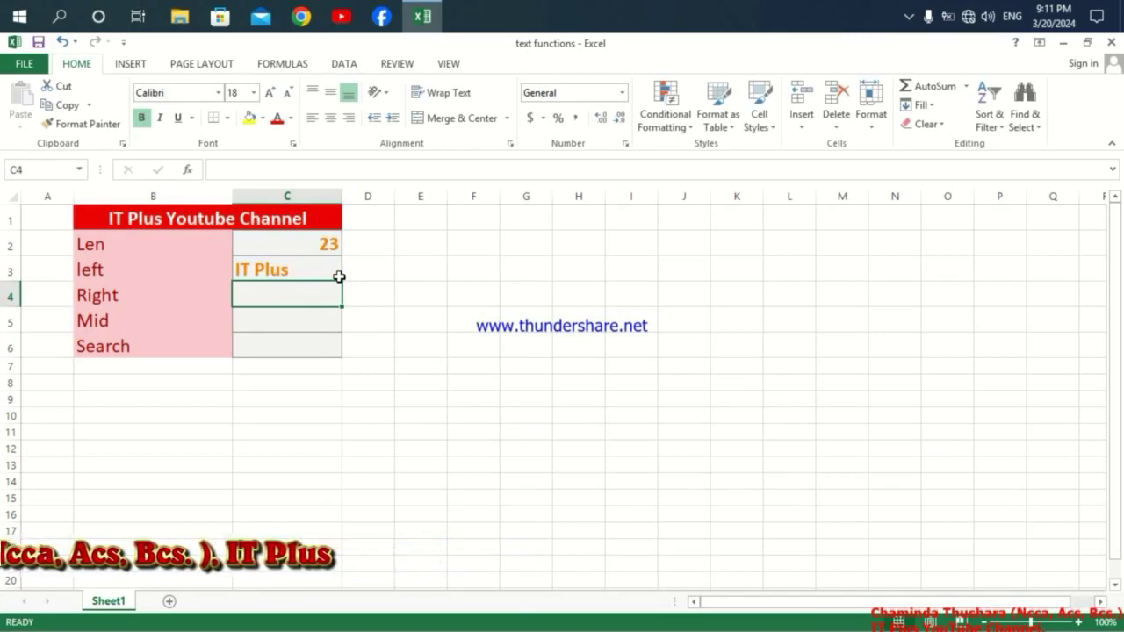
Try changing the character count of the LEFT formula in cell C3 to 9.
{"action": "left_click", "coordinate": [339, 277]}
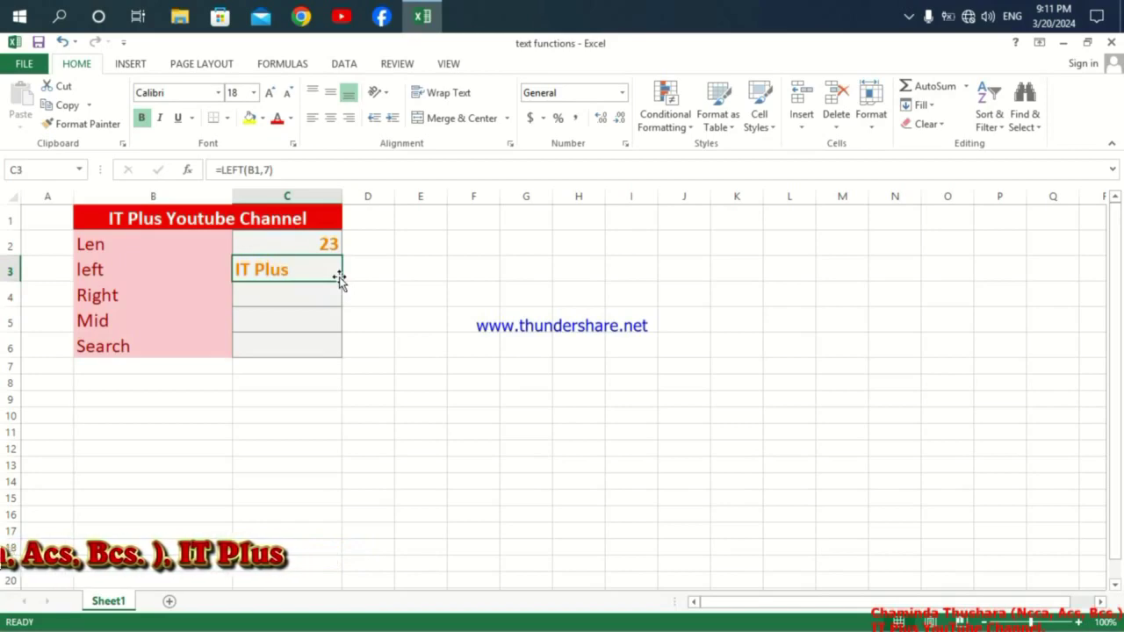
{"action": "double_click", "coordinate": [338, 277]}
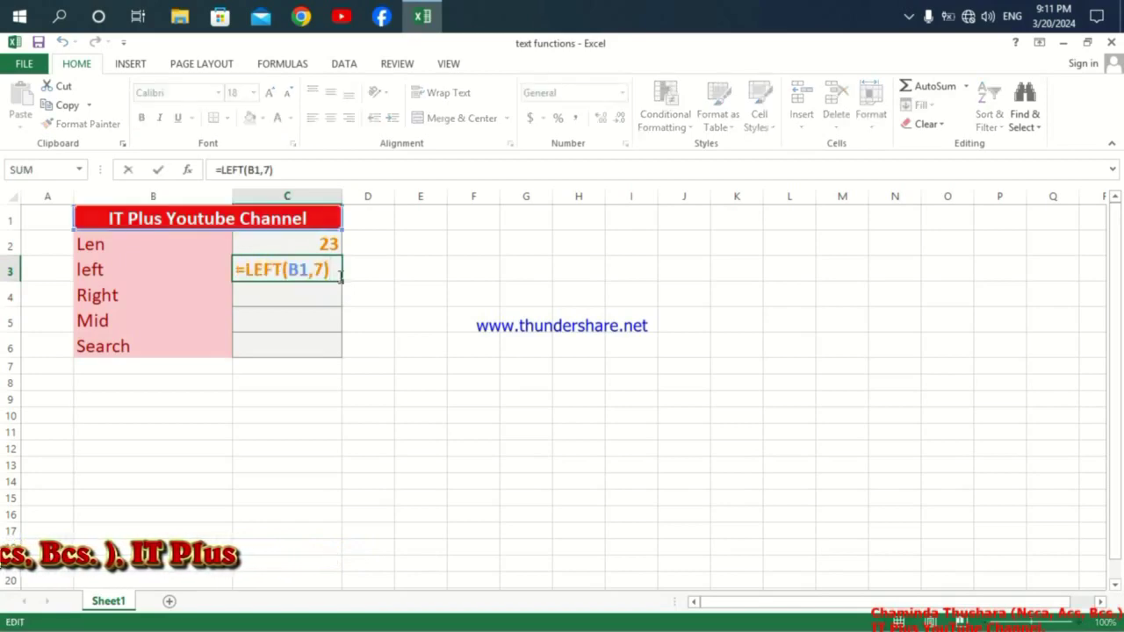
{"action": "key", "text": "Left"}
{"action": "key", "text": "Left"}
{"action": "type", "text": "9"}
{"action": "key", "text": "Delete"}
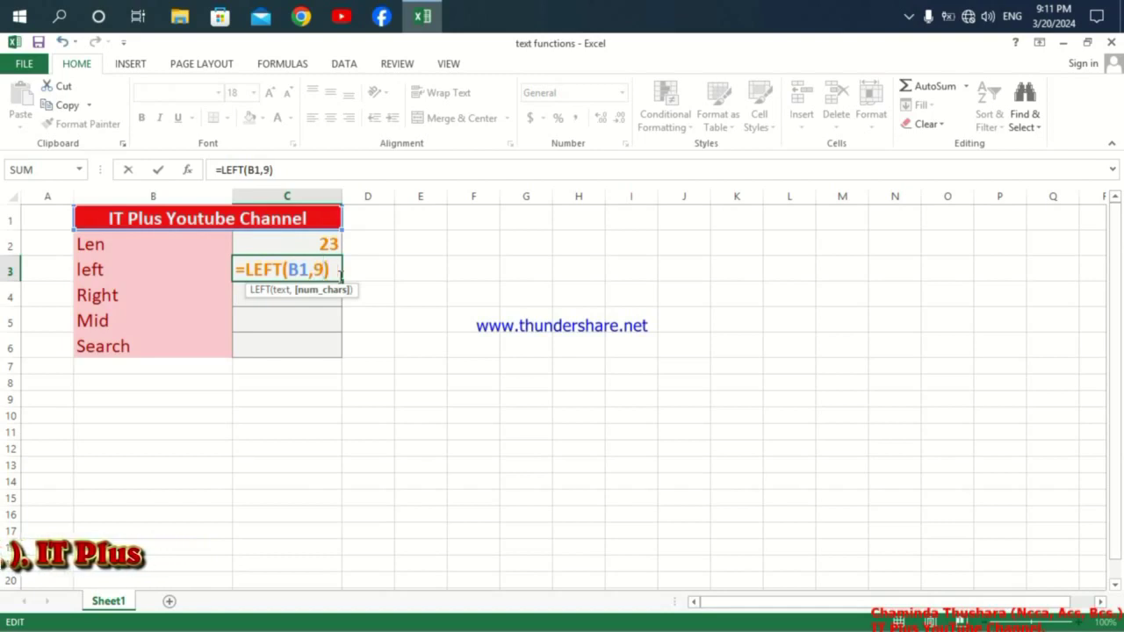
{"action": "key", "text": "Return"}
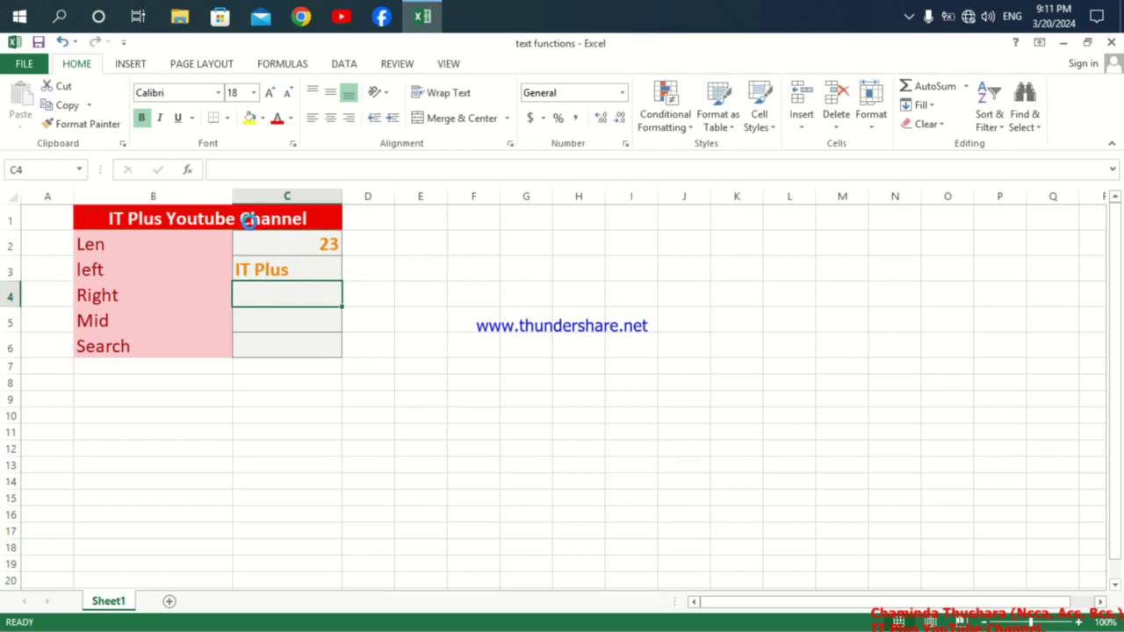
{"action": "key", "text": "Up"}
Enter the formula =RIGHT(B1,7) in cell C4 to extract the last seven characters of the title.
{"action": "left_click", "coordinate": [273, 292]}
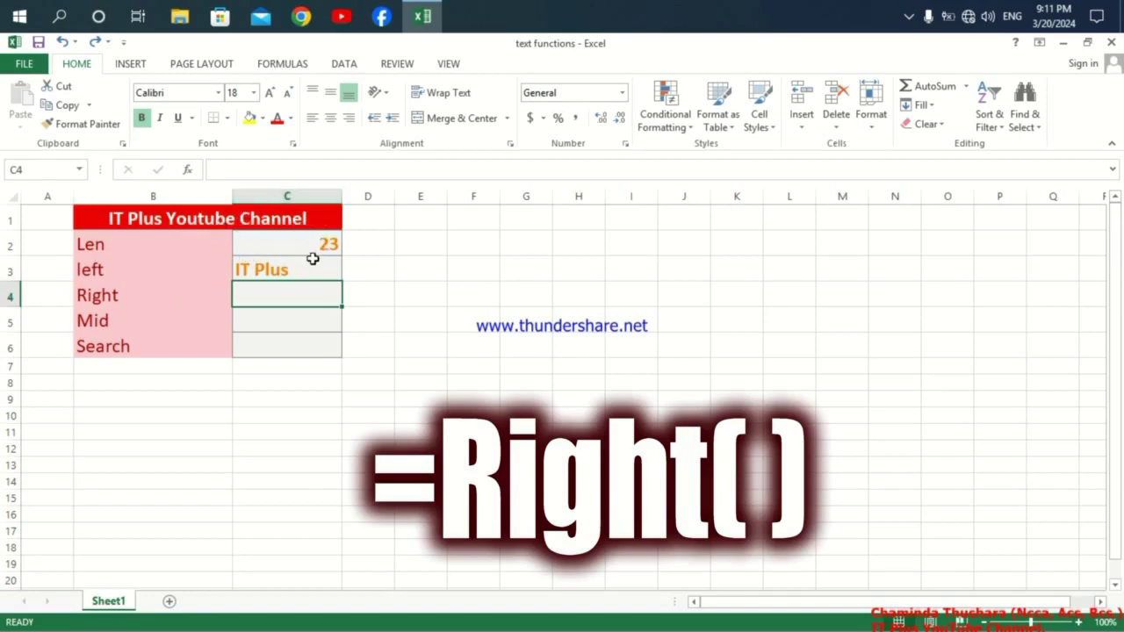
{"action": "type", "text": "=ri"}
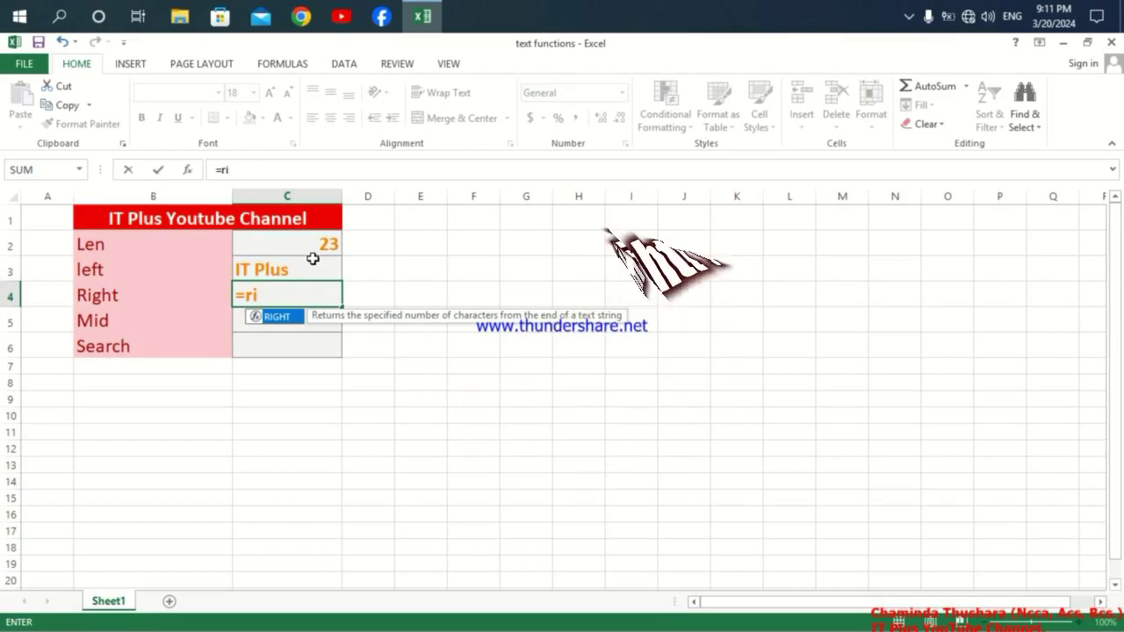
{"action": "double_click", "coordinate": [281, 318]}
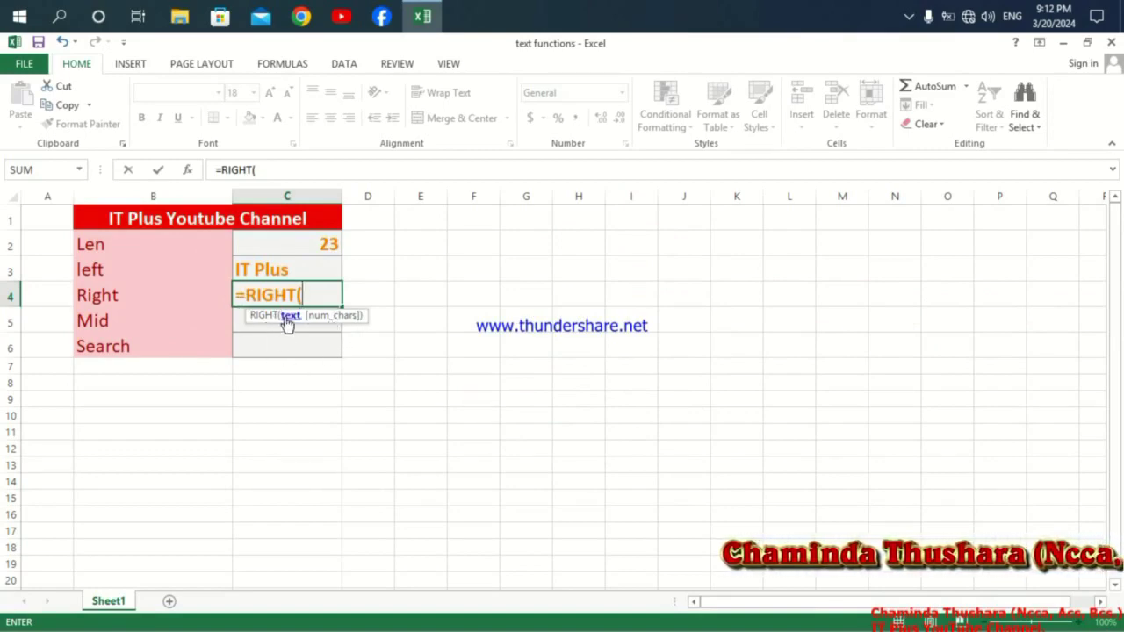
{"action": "left_click", "coordinate": [199, 218]}
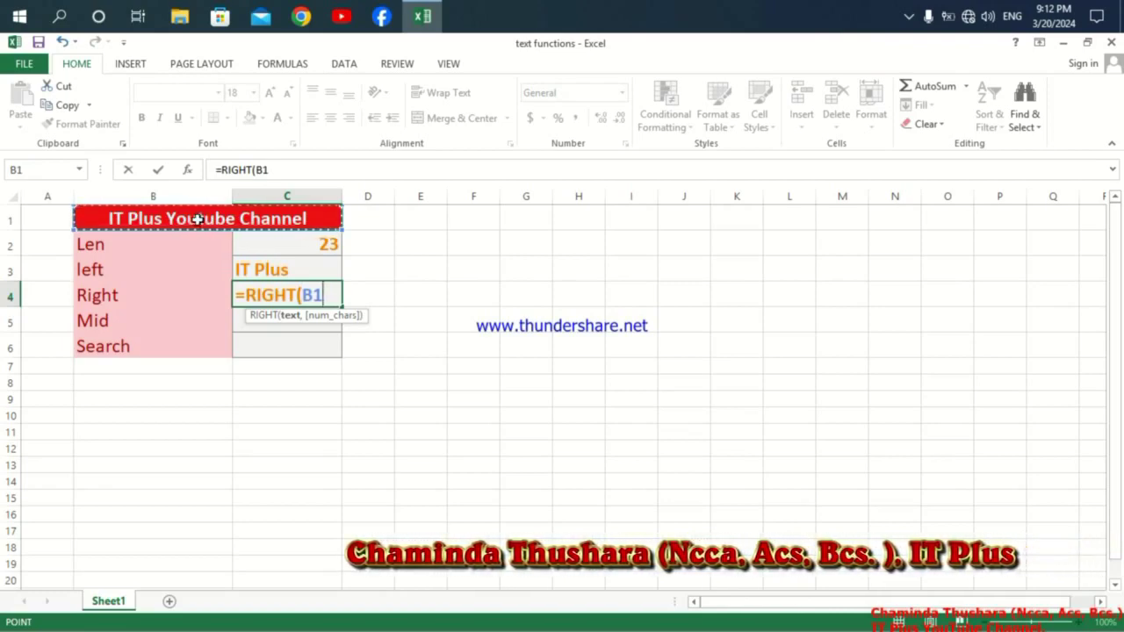
{"action": "type", "text": ",7"}
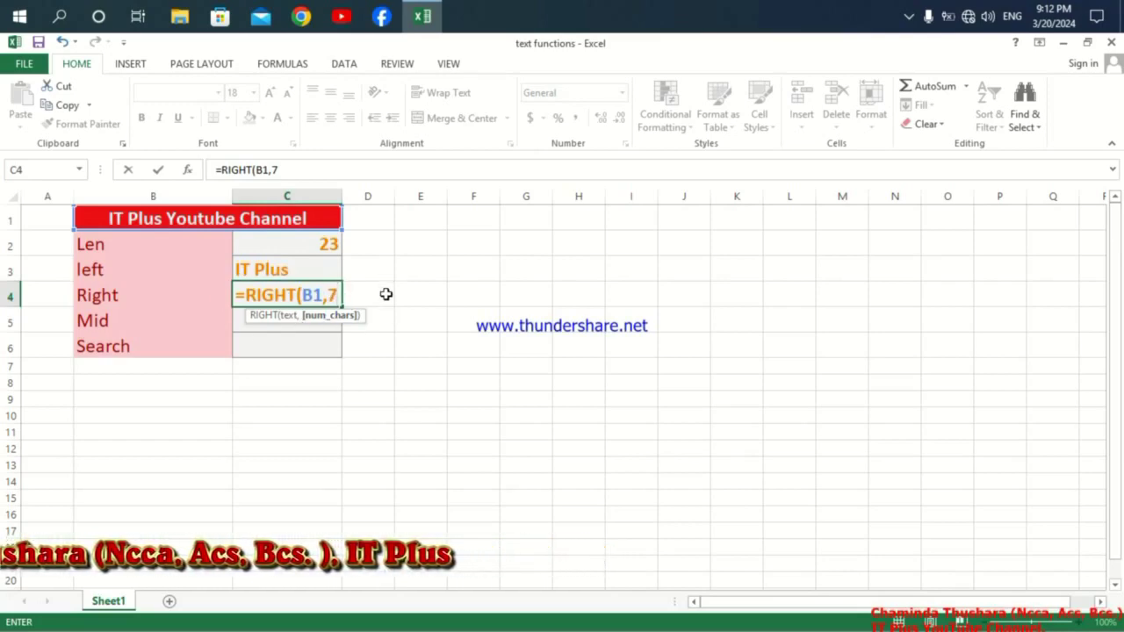
{"action": "key", "text": "Return"}
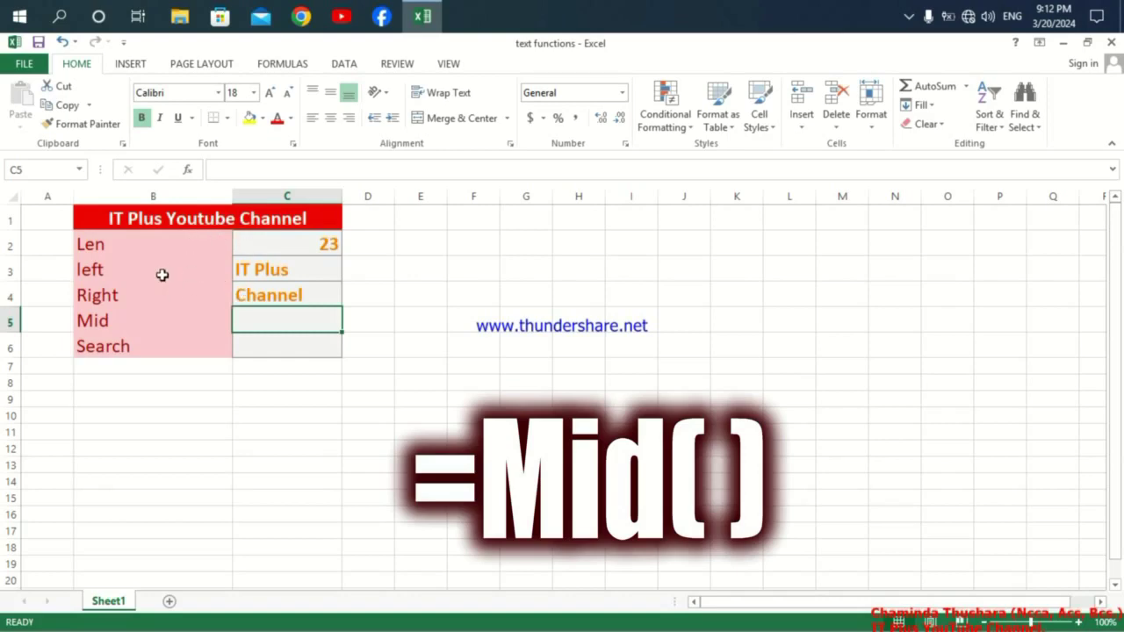
Start a MID formula in cell C5 that refers to the title in B1 with start position 9.
{"action": "type", "text": "="}
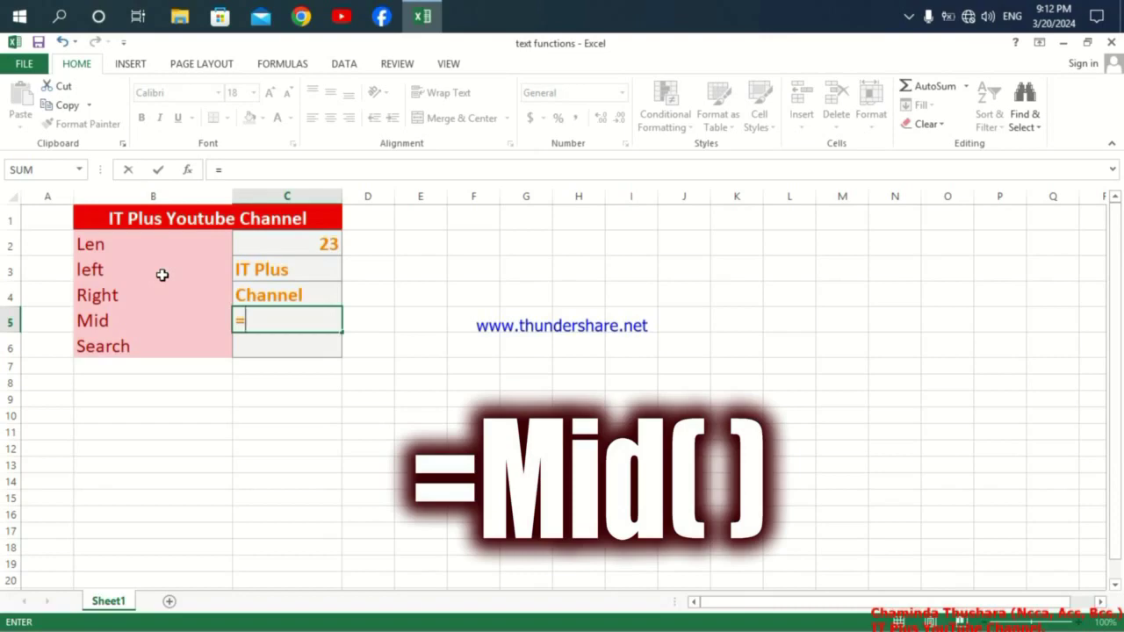
{"action": "type", "text": "mi"}
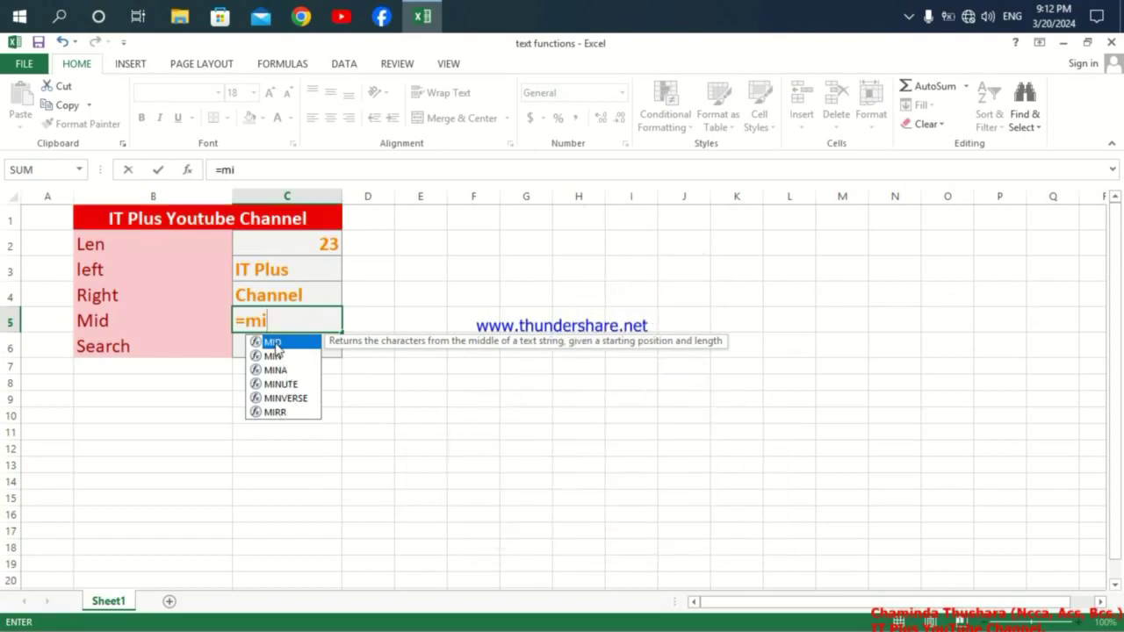
{"action": "double_click", "coordinate": [276, 344]}
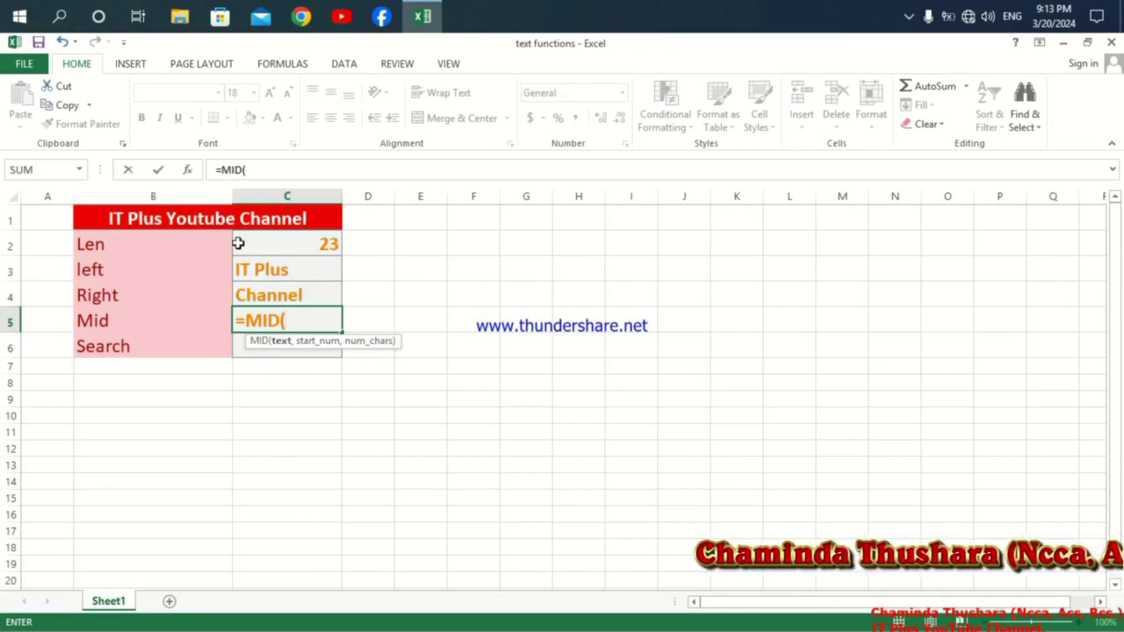
{"action": "left_click", "coordinate": [224, 220]}
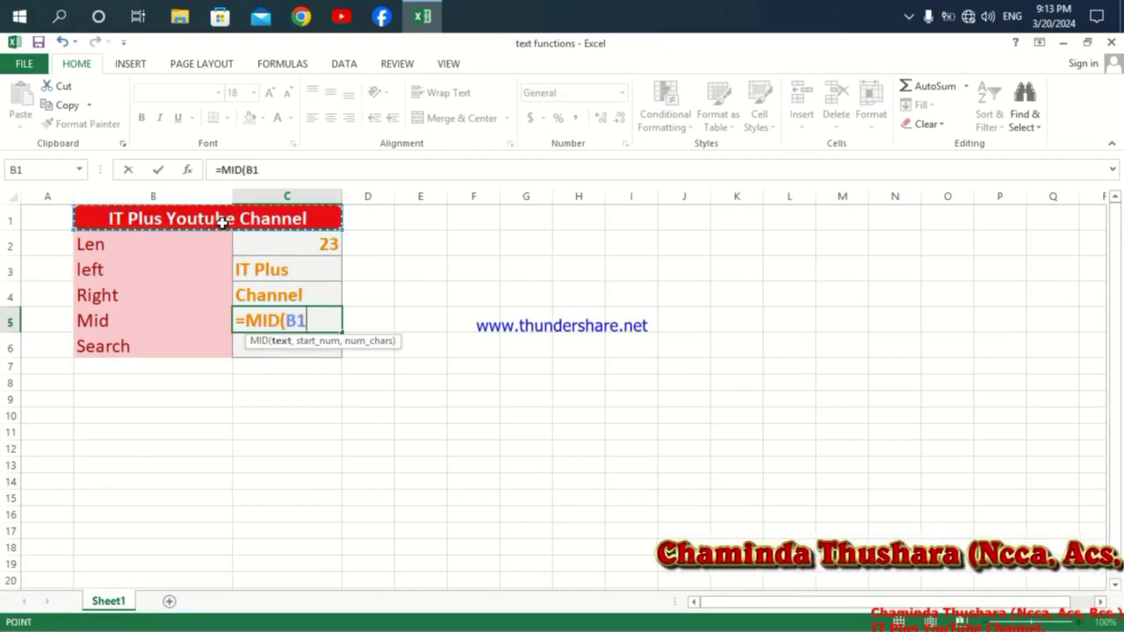
{"action": "type", "text": ","}
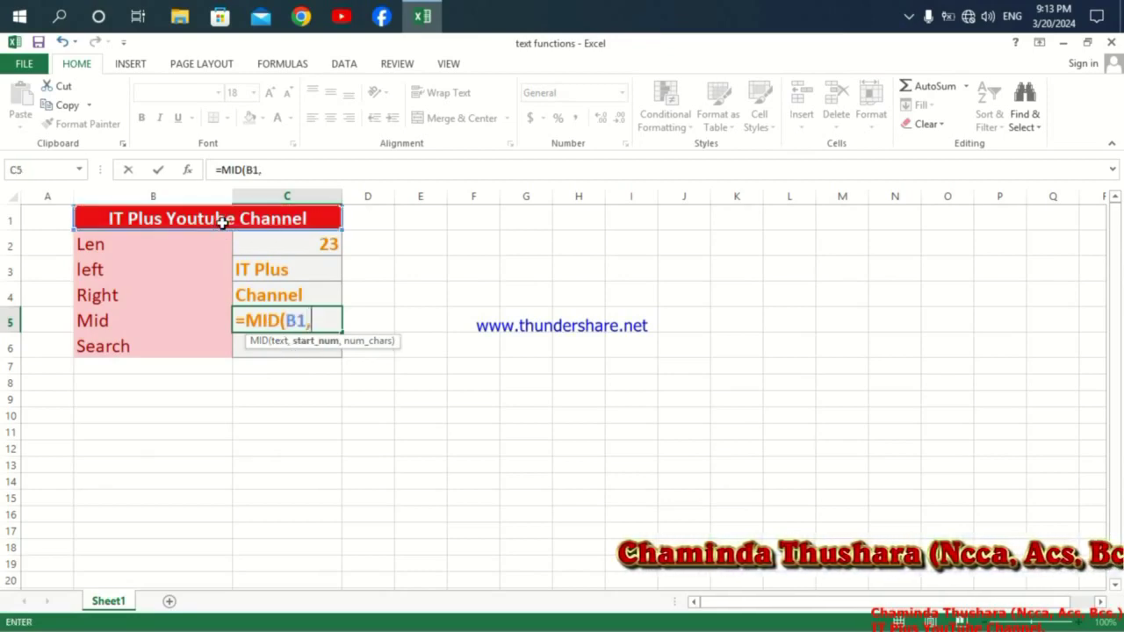
{"action": "type", "text": "9"}
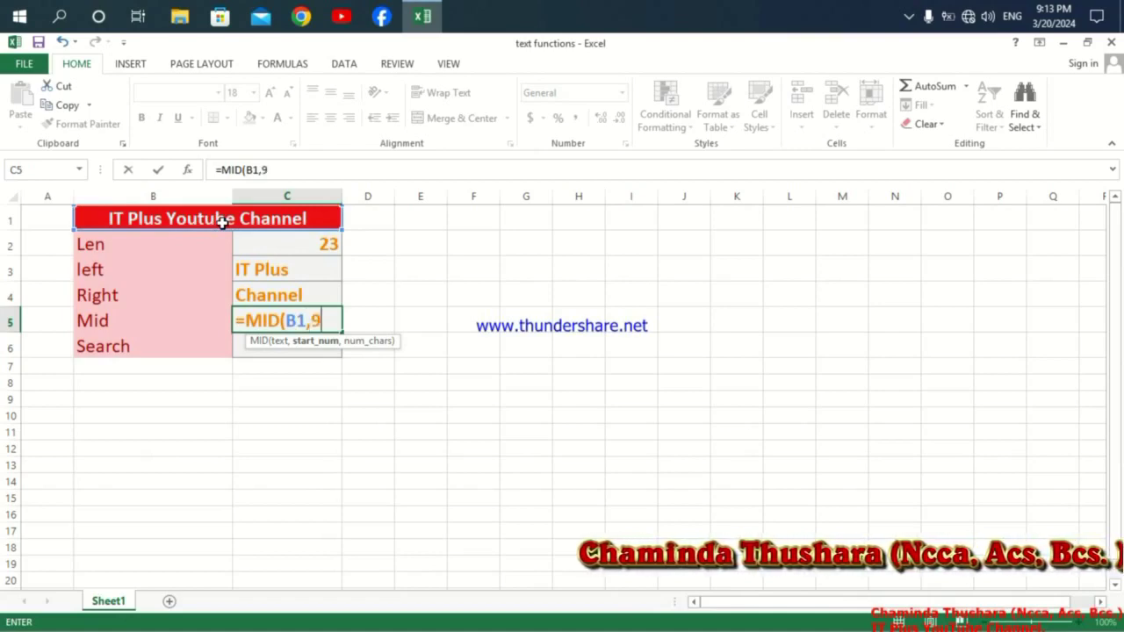